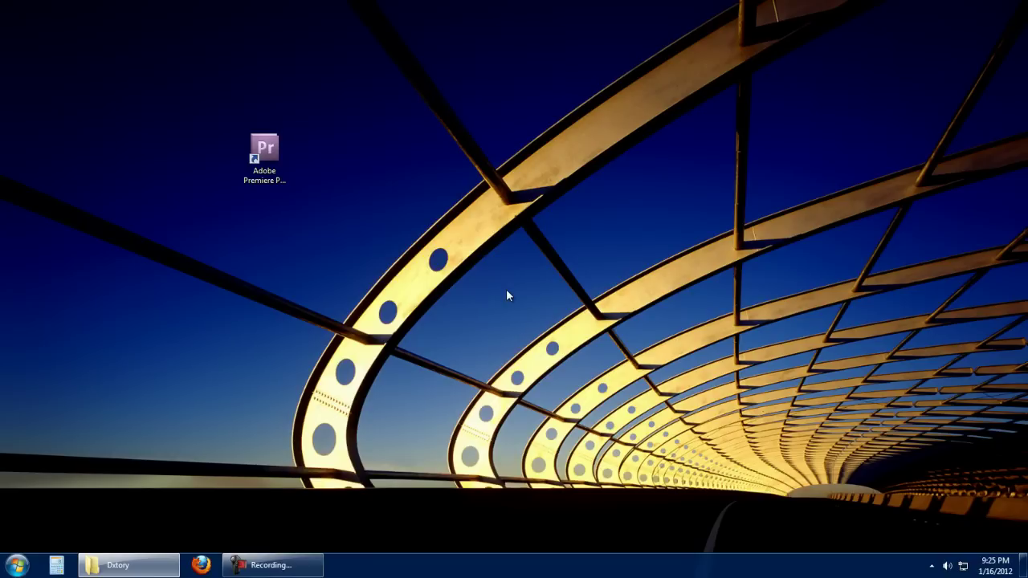
Step: Launch Adobe Premiere Pro and create the project Untitled, overwriting the existing one, with Sequence 01 on the DVCPROHD 720p60 preset
double_click(281, 151)
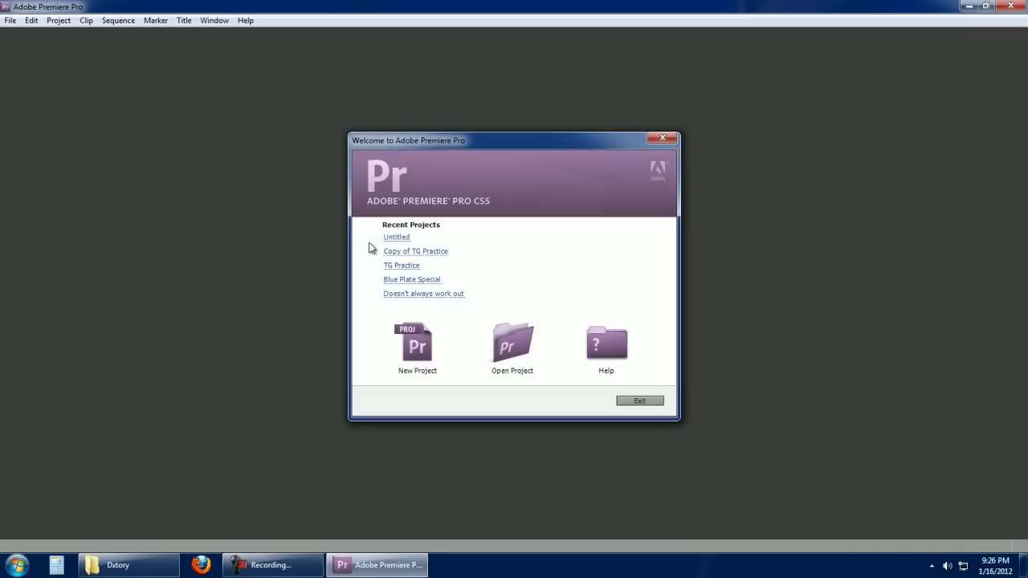
left_click(417, 343)
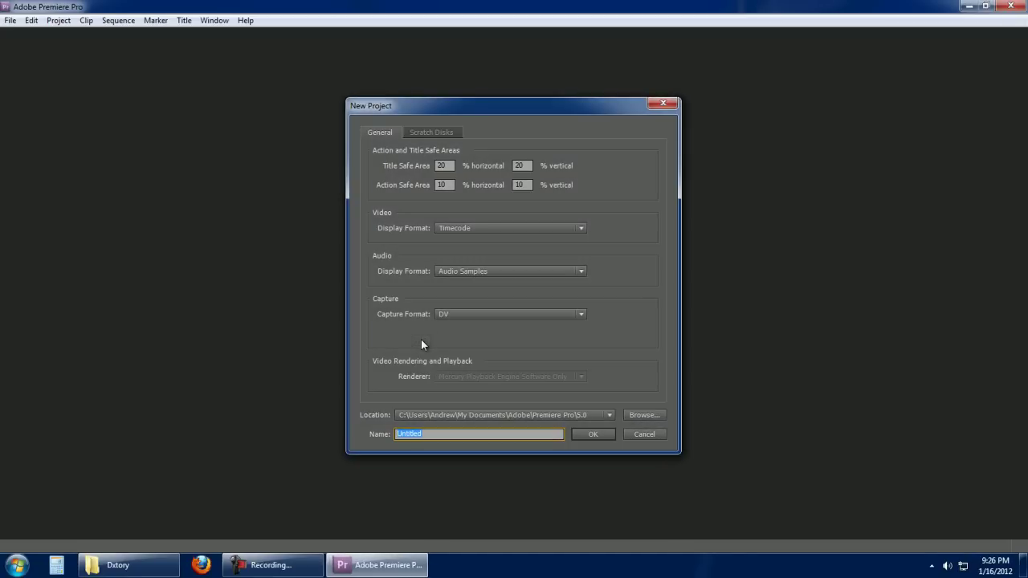
left_click(585, 435)
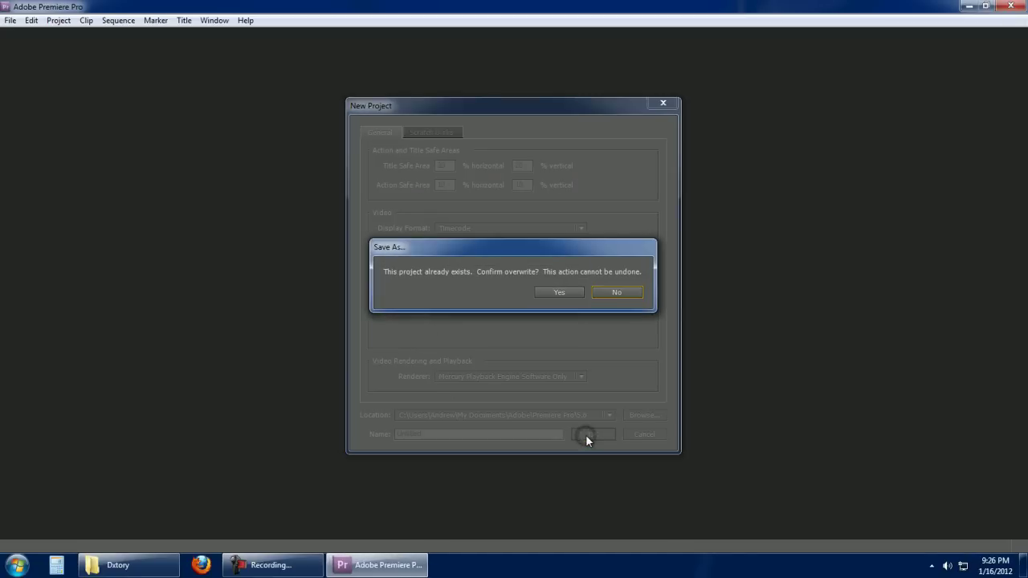
left_click(563, 297)
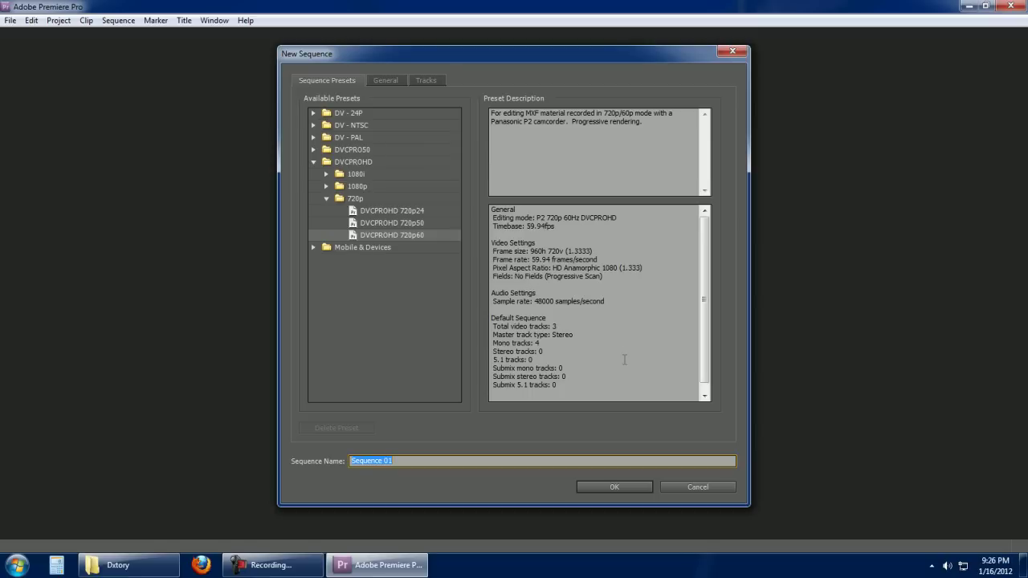
left_click(624, 485)
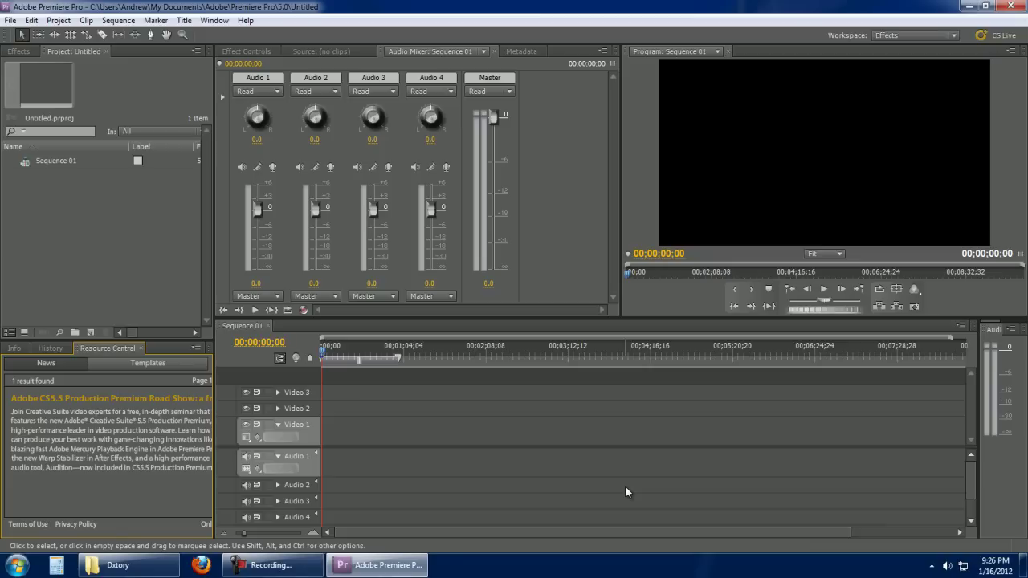
Step: Reset the Effects workspace to its original layout
left_click(890, 36)
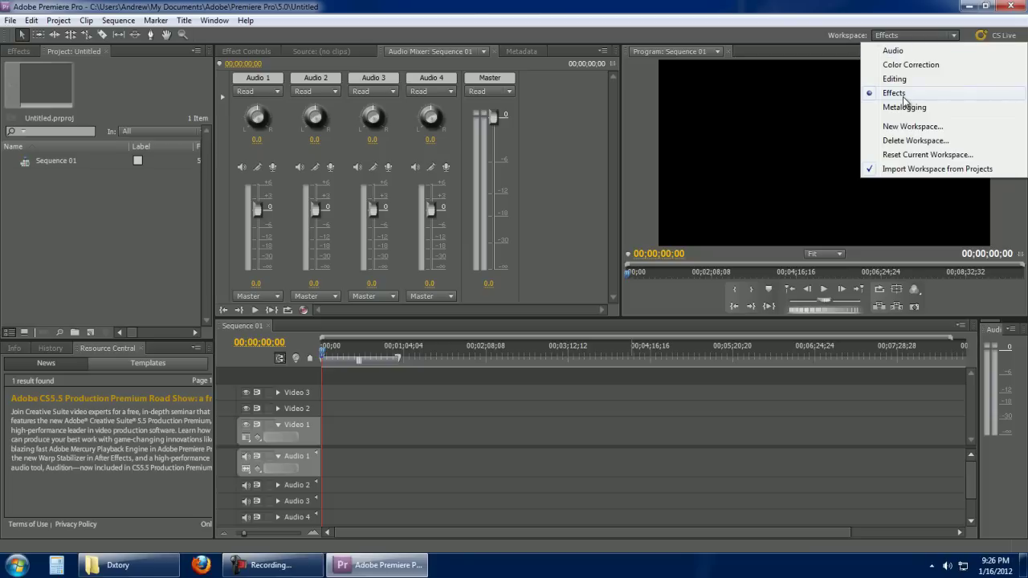
left_click(914, 155)
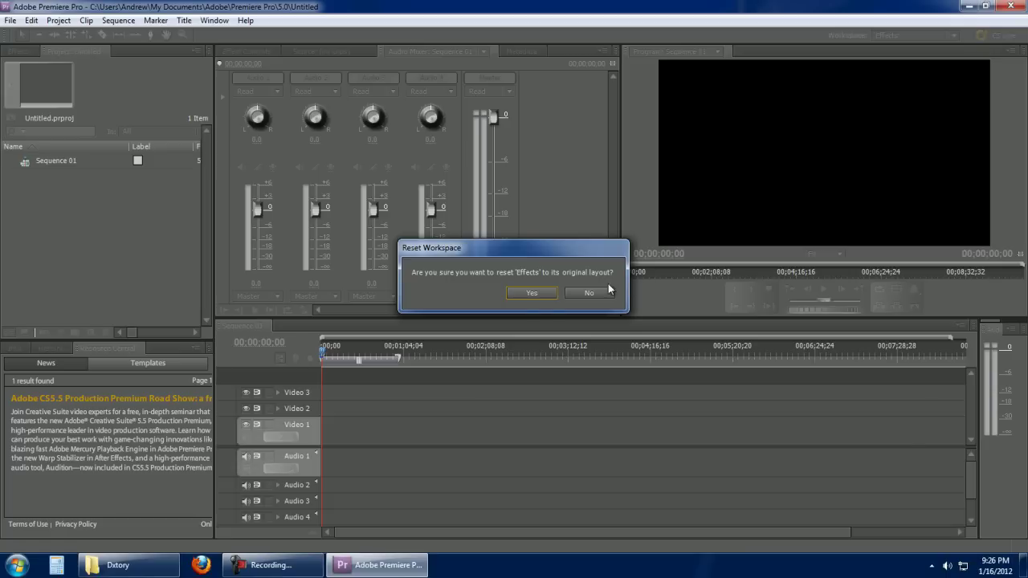
left_click(532, 294)
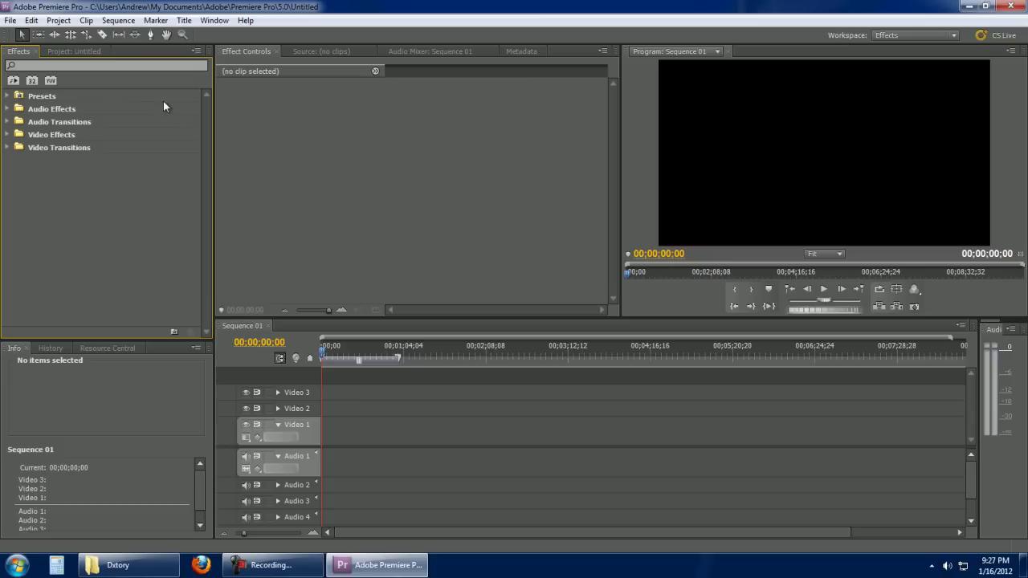
left_click(69, 53)
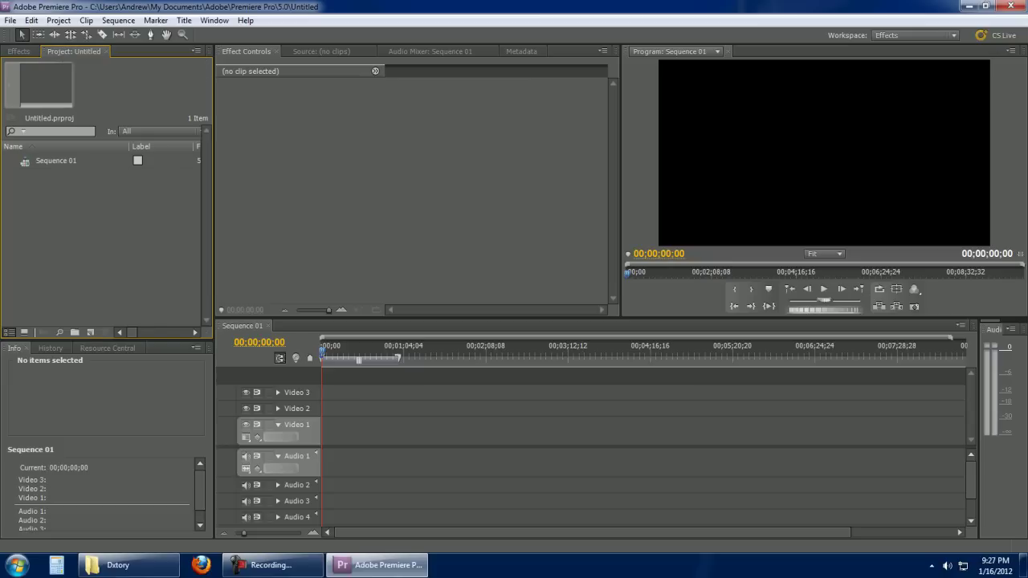
left_click_drag(0, 228, 44, 230)
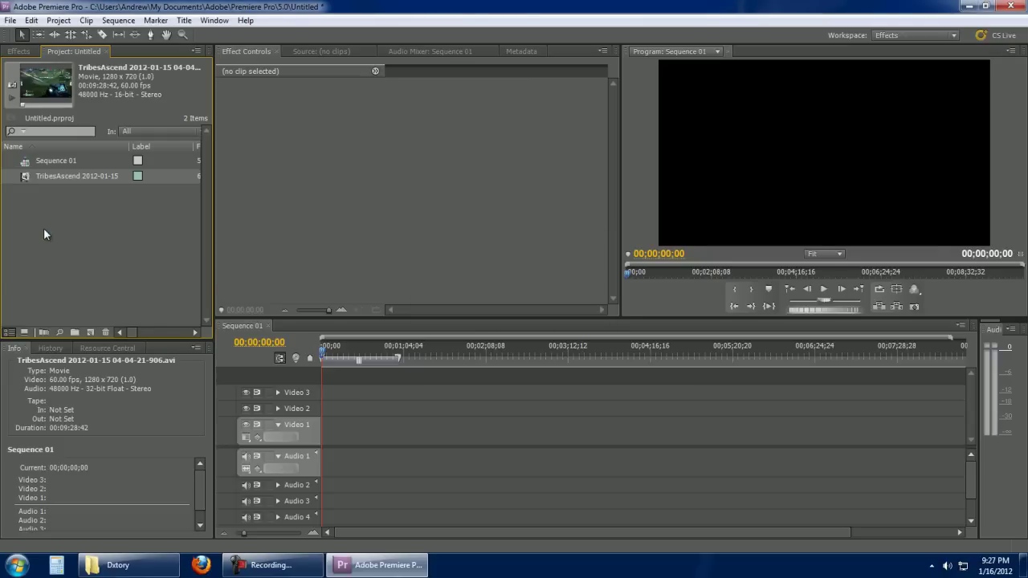
left_click_drag(27, 184, 324, 426)
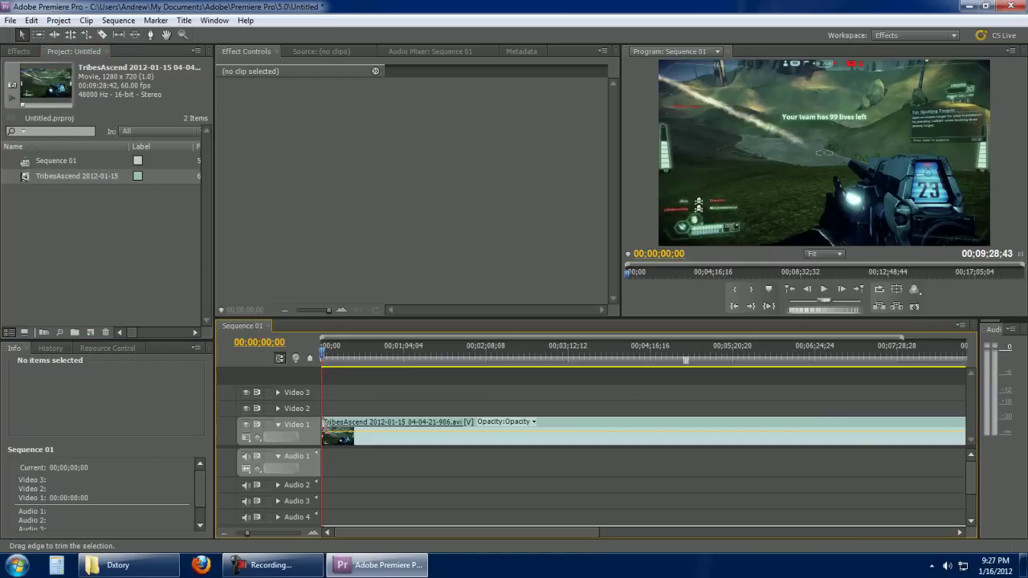
Step: Add one video track after Video 3 and one stereo audio track after Audio 5
scroll(968, 473, "down", 1)
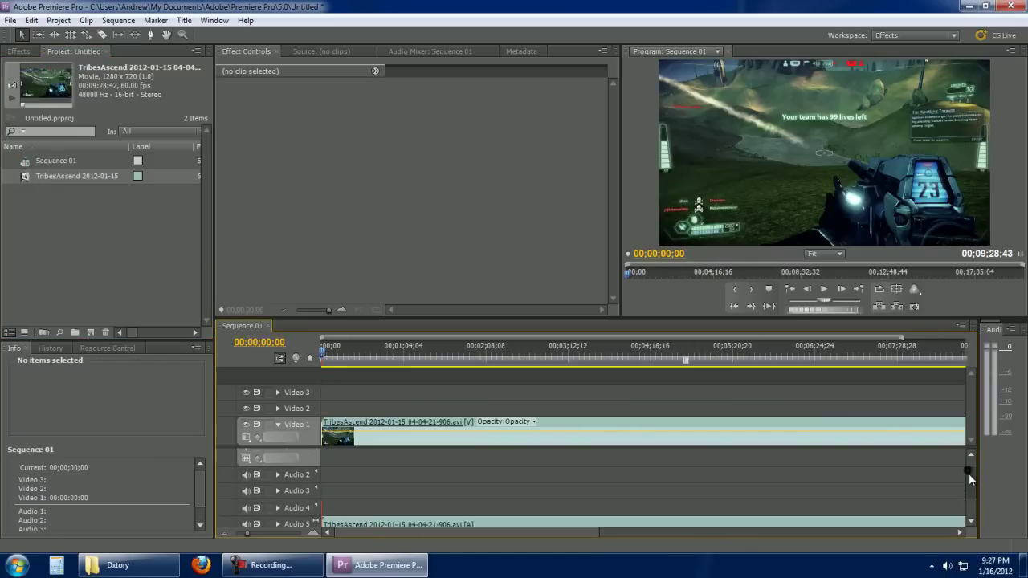
scroll(968, 473, "down", 2)
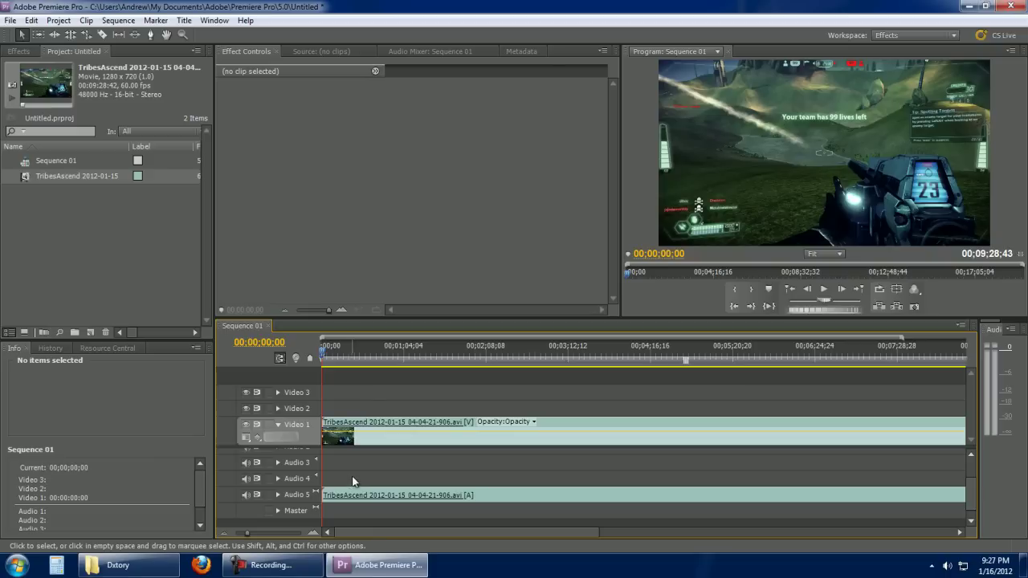
right_click(301, 478)
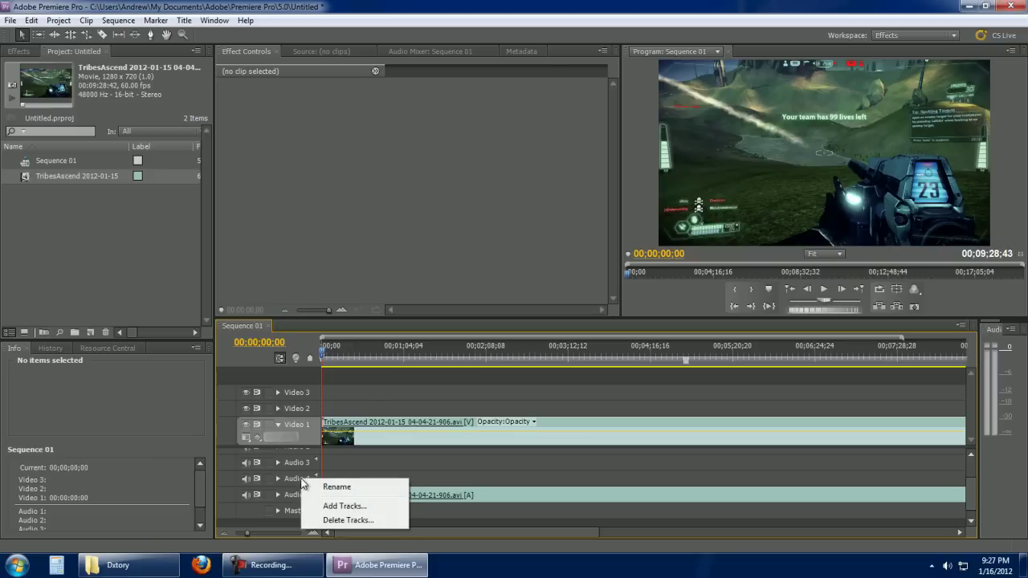
left_click(326, 506)
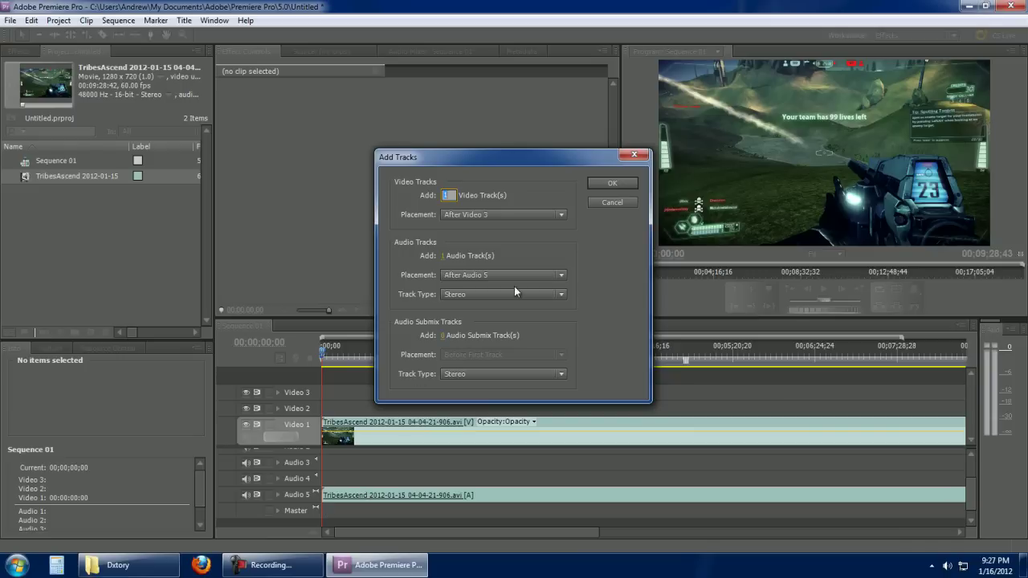
left_click(612, 183)
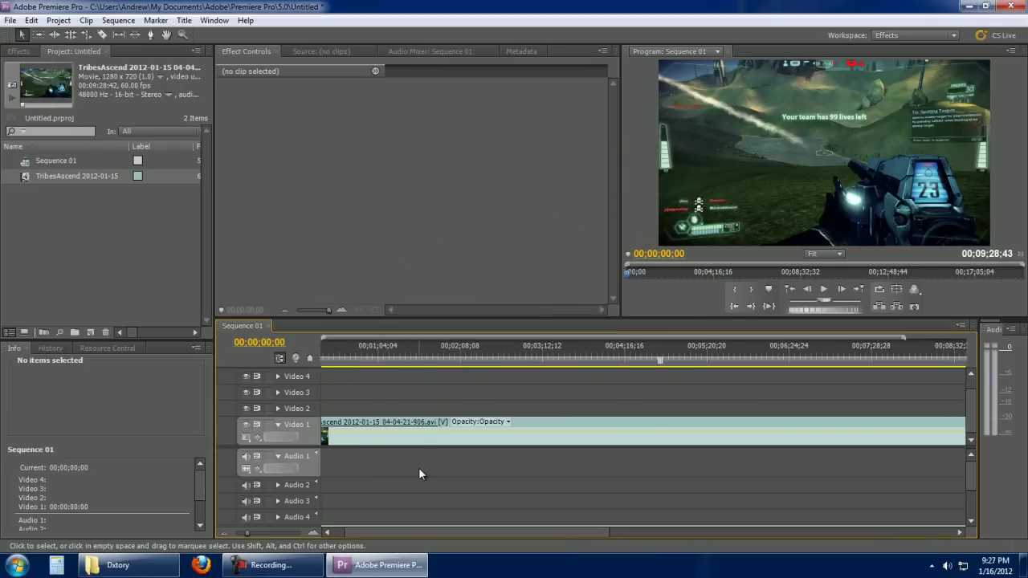
Step: Rename the Audio 5 track, which holds the clip's sound, as gameplay in the Audio Mixer
left_click(971, 520)
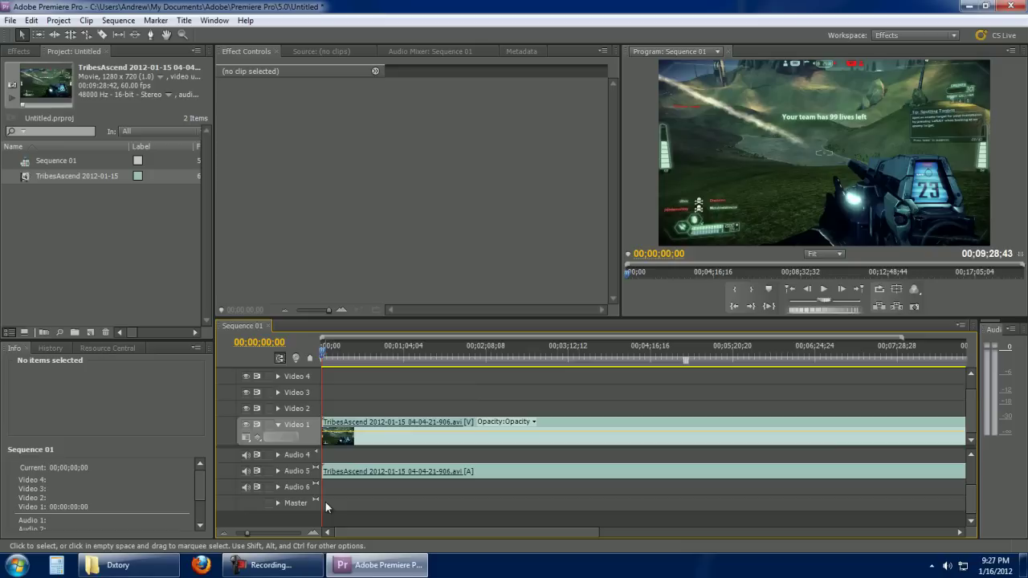
left_click(417, 51)
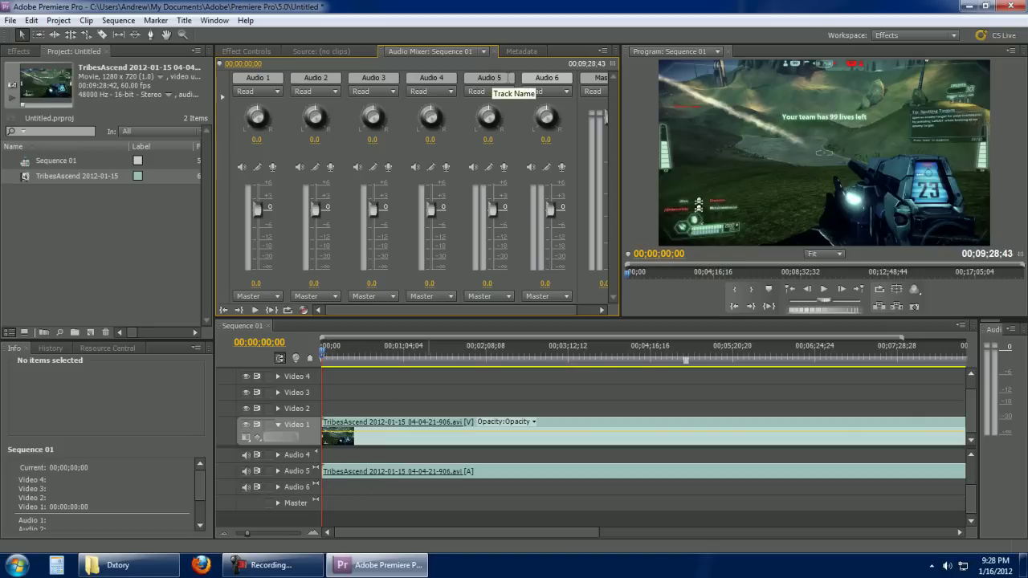
left_click(485, 78)
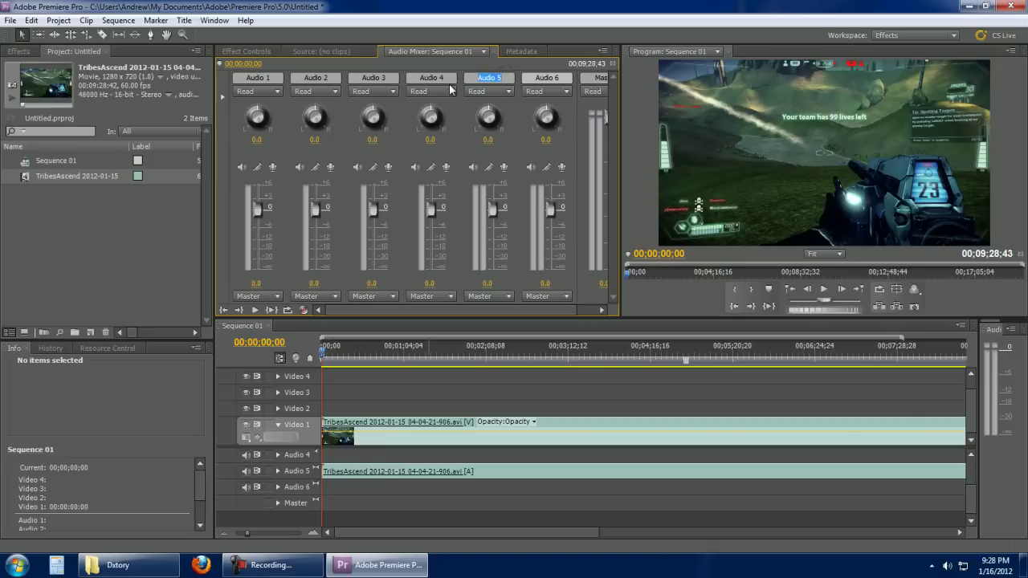
type("gameplay")
key("Return")
left_click(393, 387)
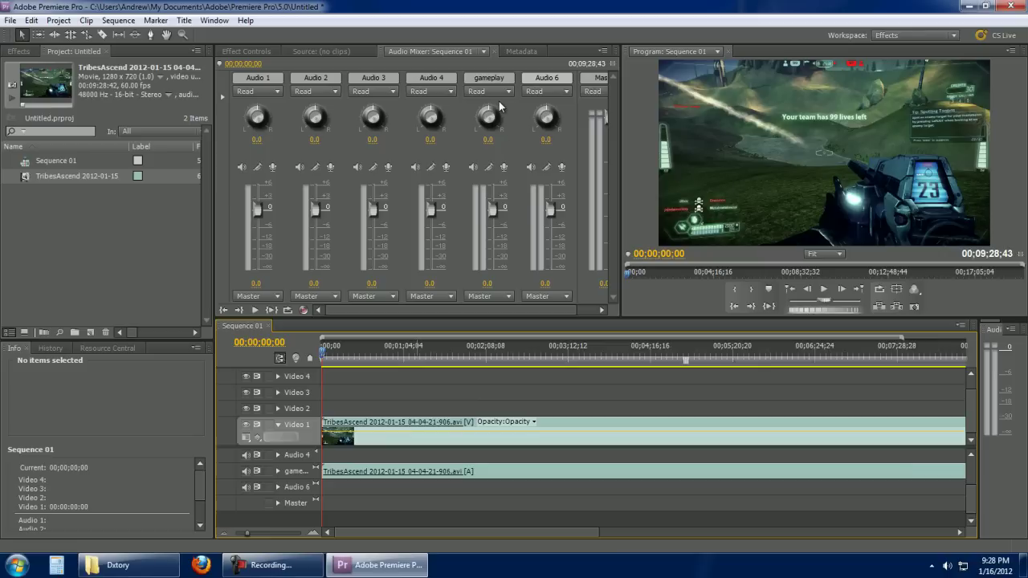
Step: Rename the Audio 6 track as commentary and widen the timeline's track headers to fit the full names
left_click(547, 78)
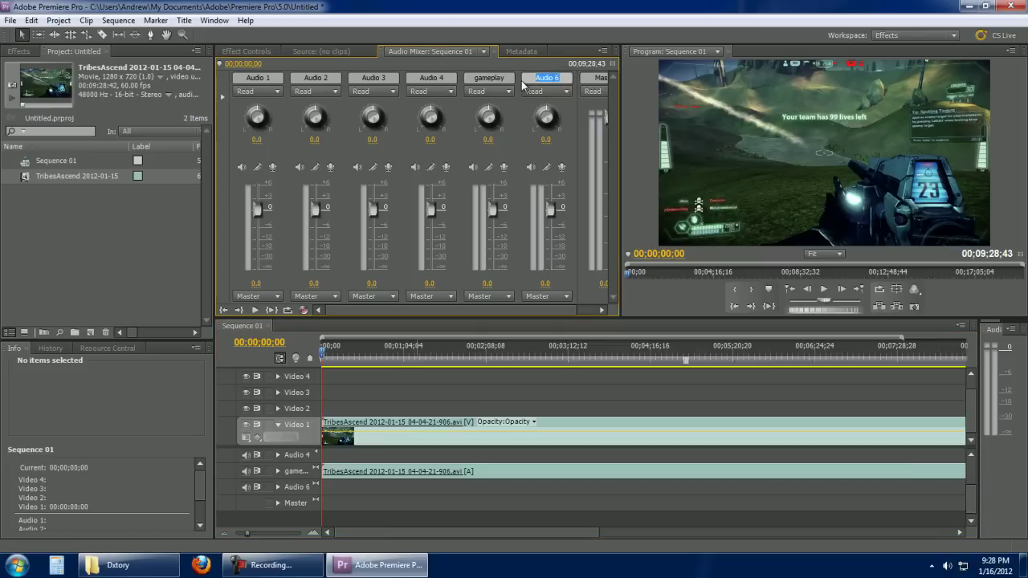
type("comentarym")
key("Return")
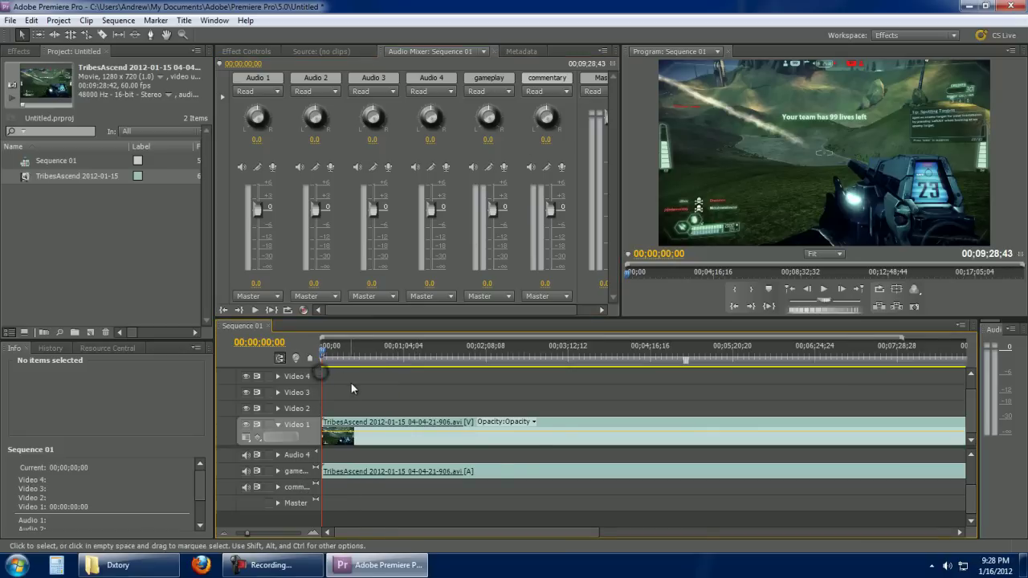
left_click_drag(321, 386, 349, 390)
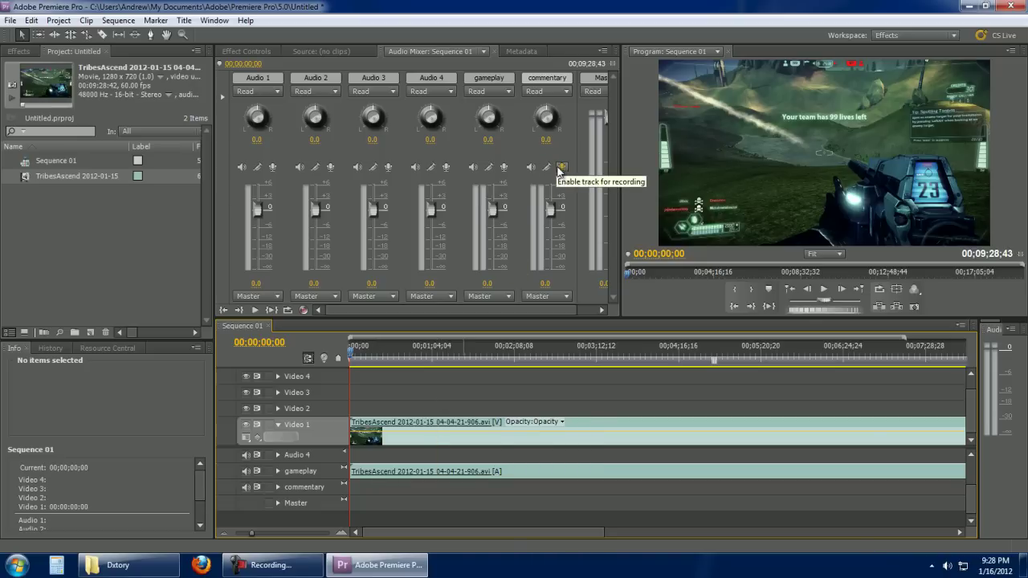
Step: Set the commentary track's automation to Write and arm it for recording in the Audio Mixer
left_click(565, 92)
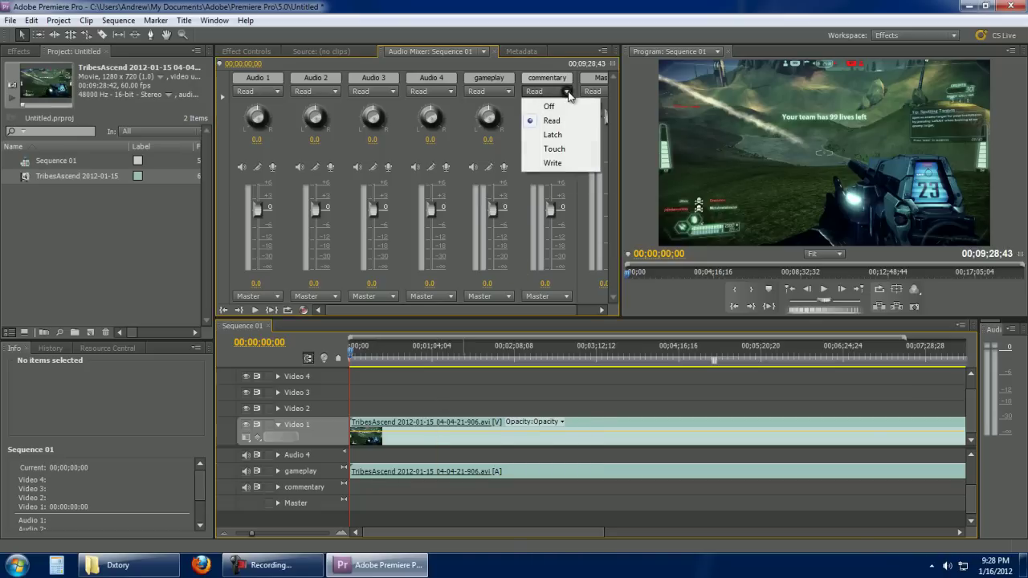
left_click(554, 163)
left_click(562, 168)
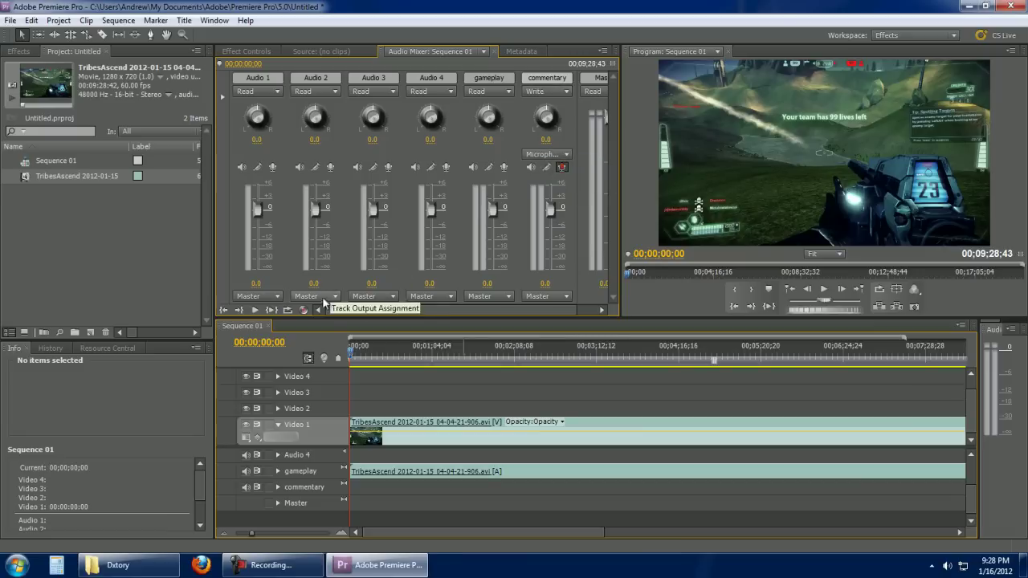
left_click(304, 311)
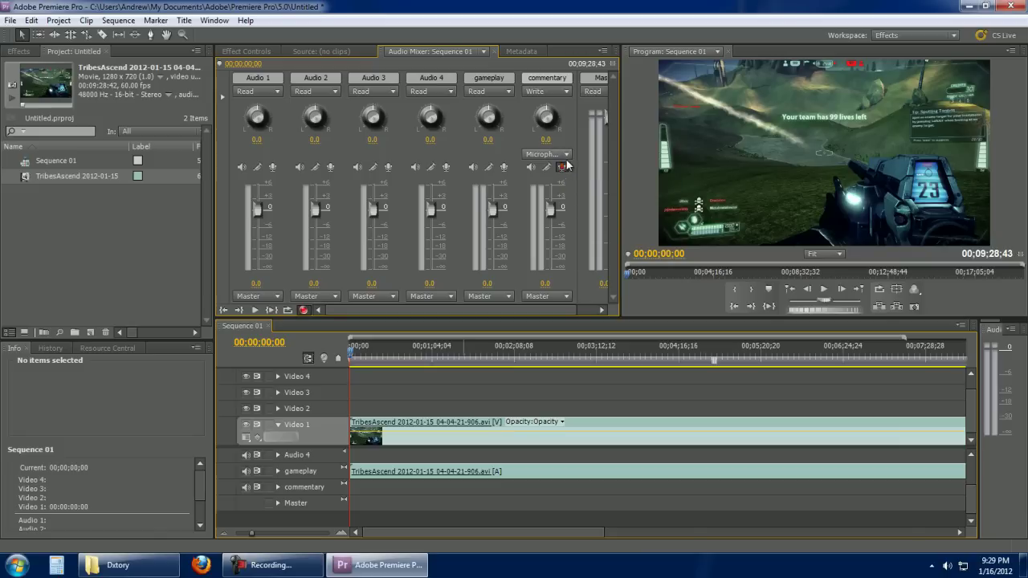
Step: Check which input devices are enabled in the ASIO settings of the Audio Hardware preferences, and accept the settings
left_click(32, 21)
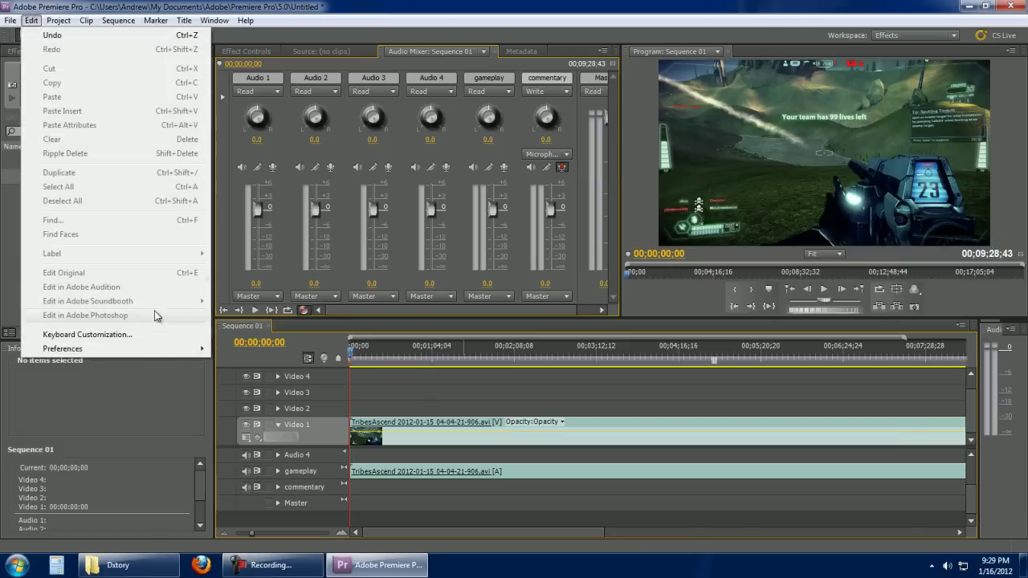
mouse_move(172, 353)
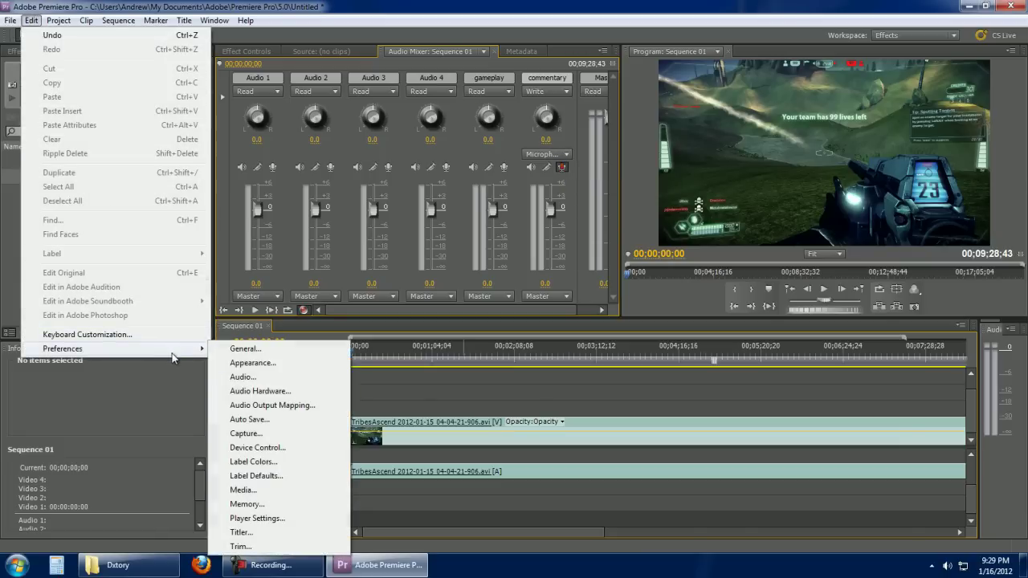
left_click(274, 390)
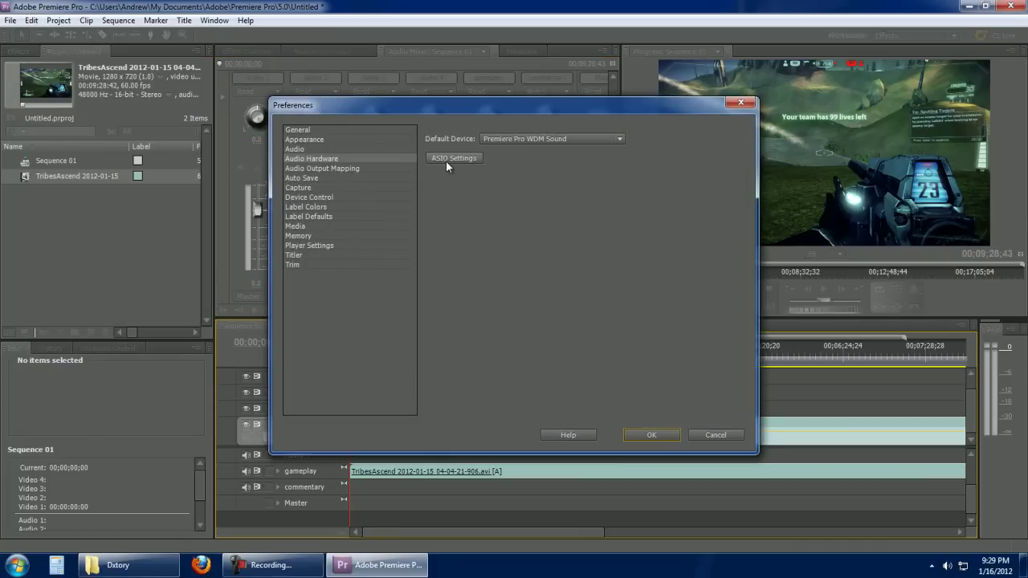
left_click(448, 159)
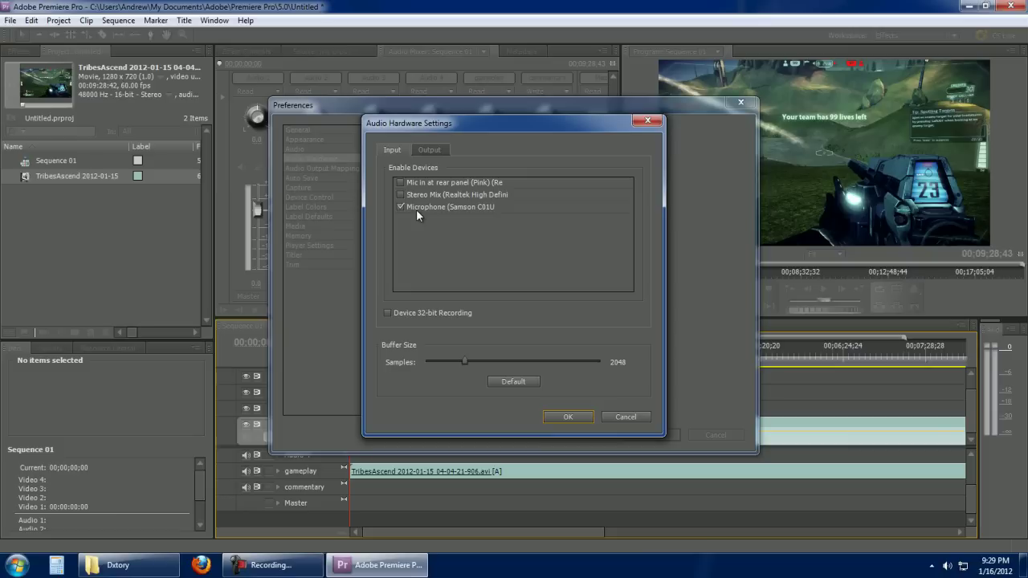
left_click(568, 416)
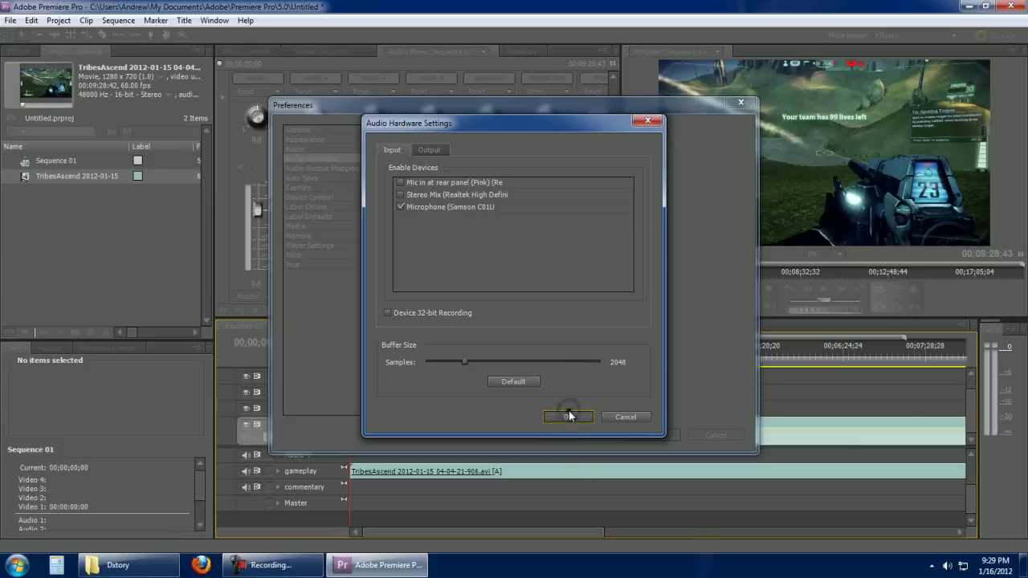
left_click(653, 435)
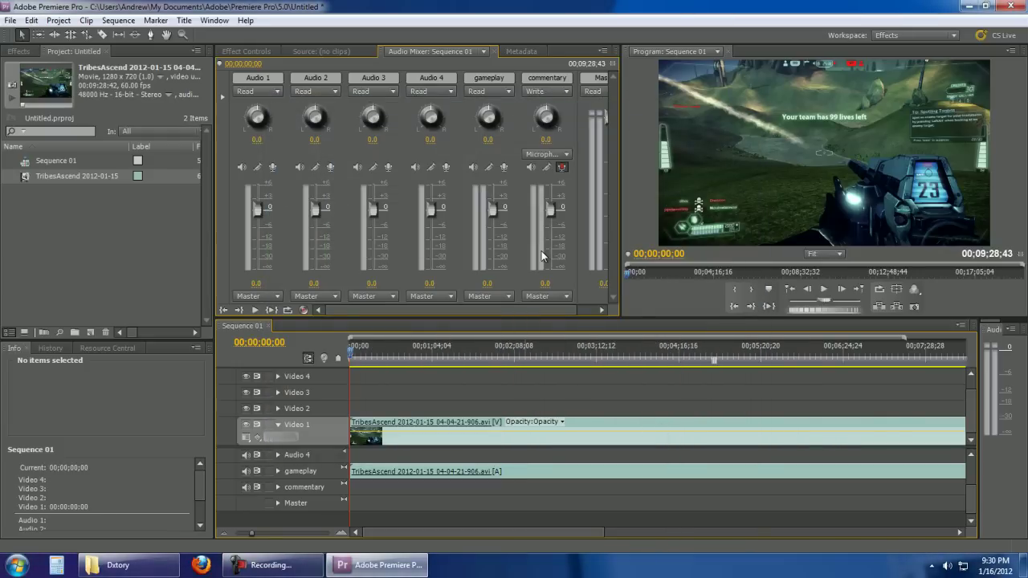
Step: Choose the Samson C01U microphone as the commentary track's input and mute the gameplay track
left_click(546, 154)
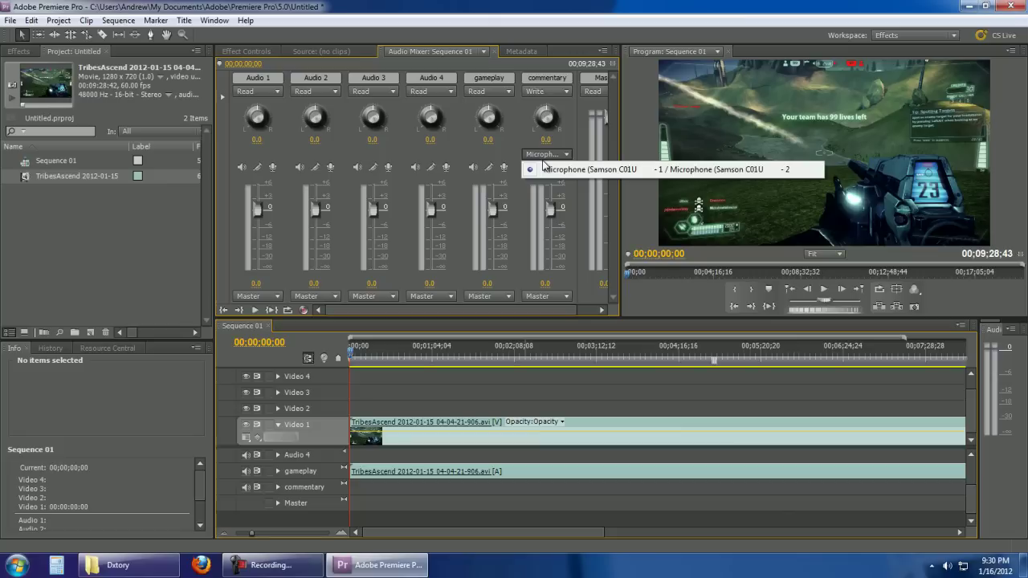
left_click(546, 168)
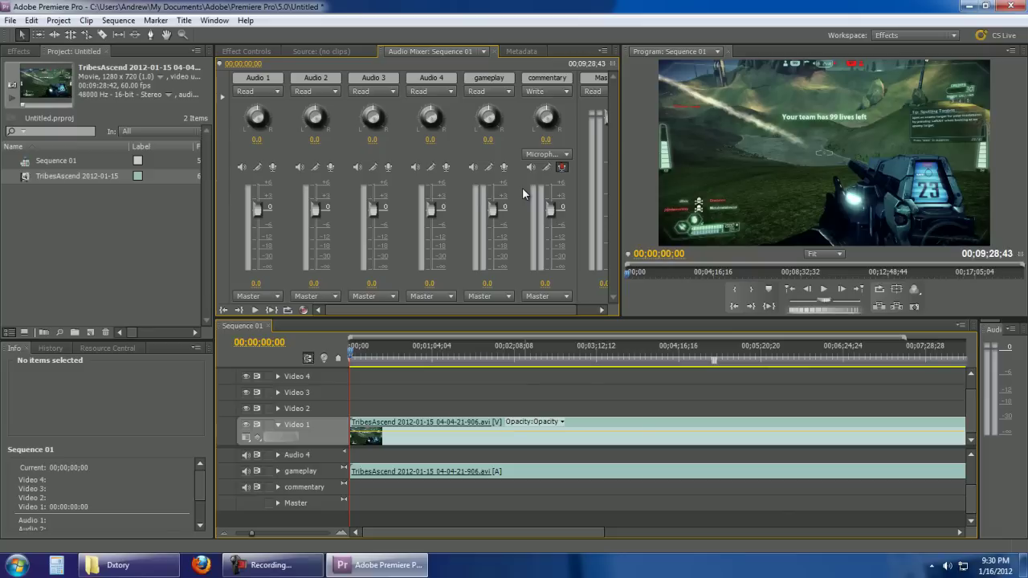
left_click(246, 472)
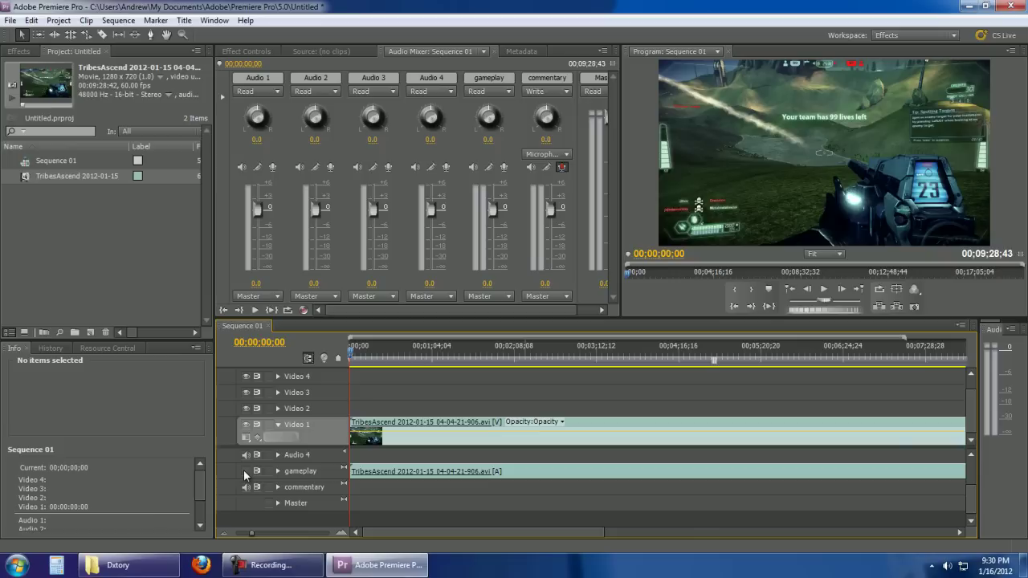
Step: Unmute the gameplay track in the timeline and solo only the commentary track in the Audio Mixer
left_click(245, 472)
left_click(548, 167)
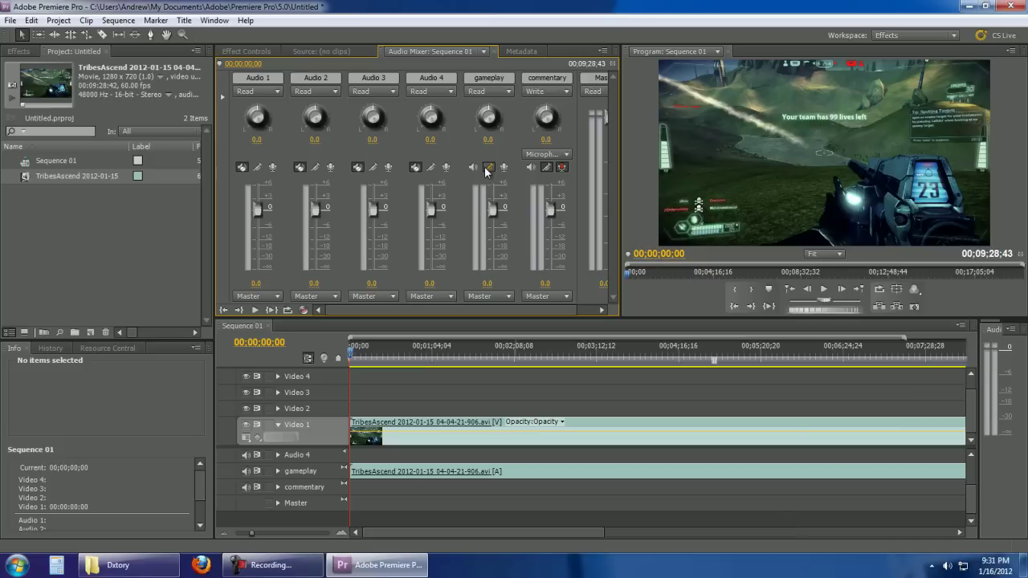
left_click(487, 168)
Step: Record about 14 seconds of microphone commentary from the sequence start, and expand the commentary track to show the clip's waveform
left_click(255, 310)
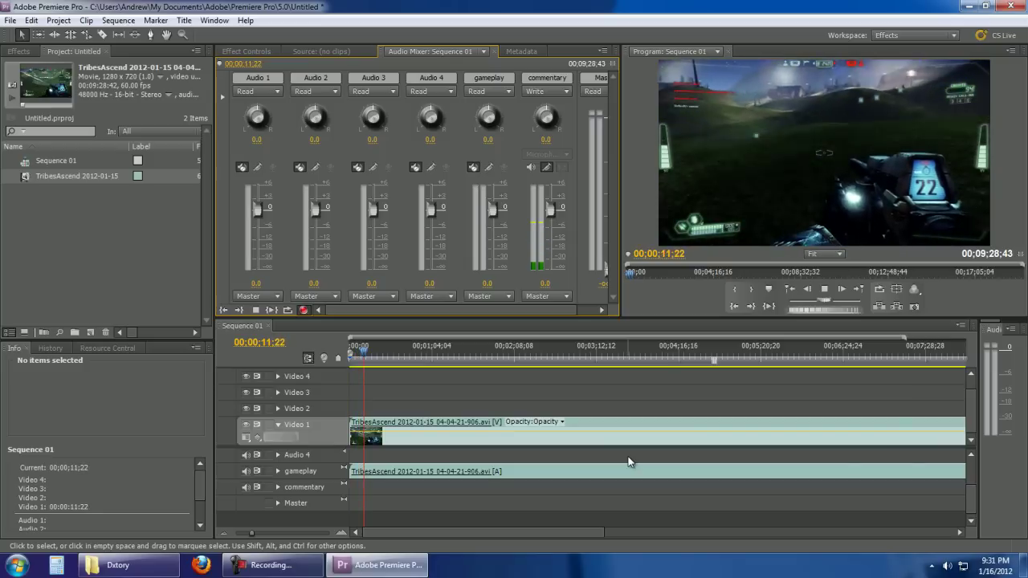
left_click(255, 310)
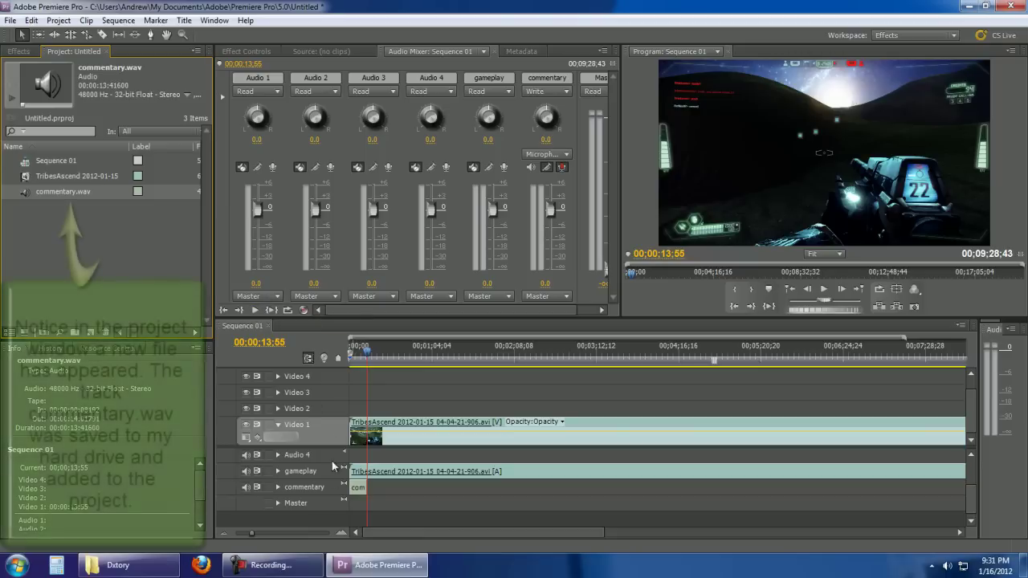
left_click(277, 487)
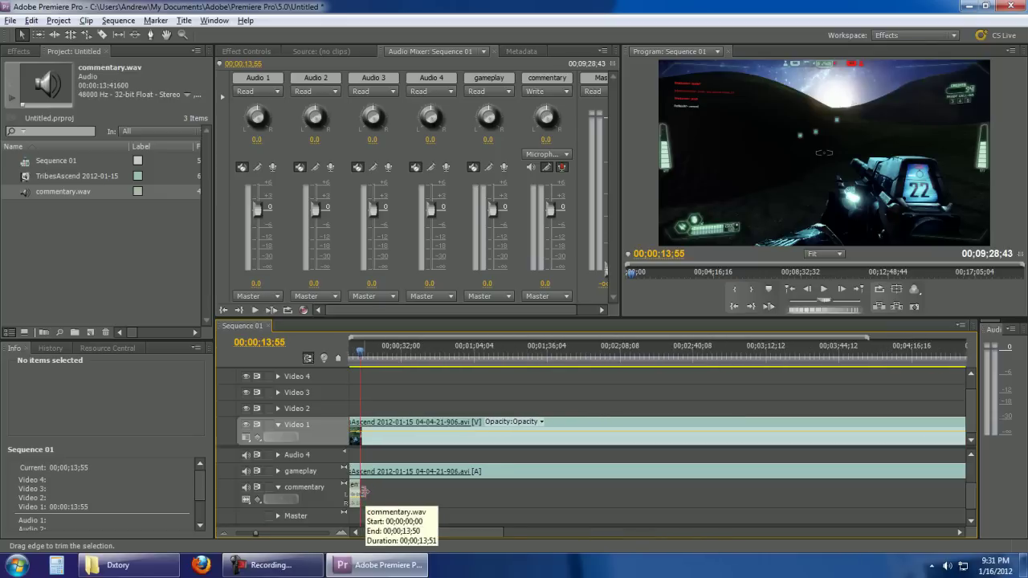
key("=")
scroll(375, 531, "left", 2)
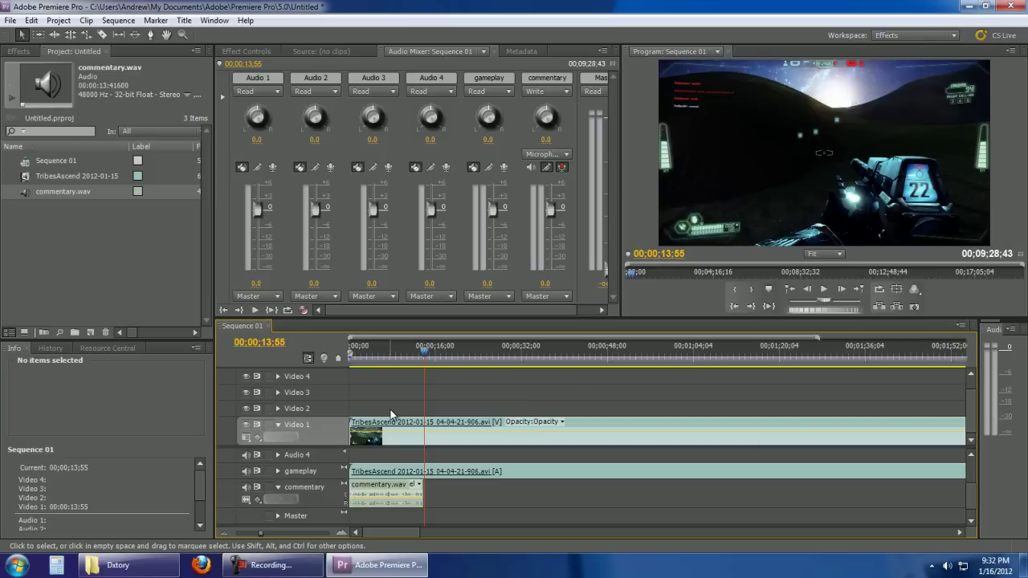
Step: Turn off solo for the commentary track in the Audio Mixer
left_click_drag(608, 269, 608, 93)
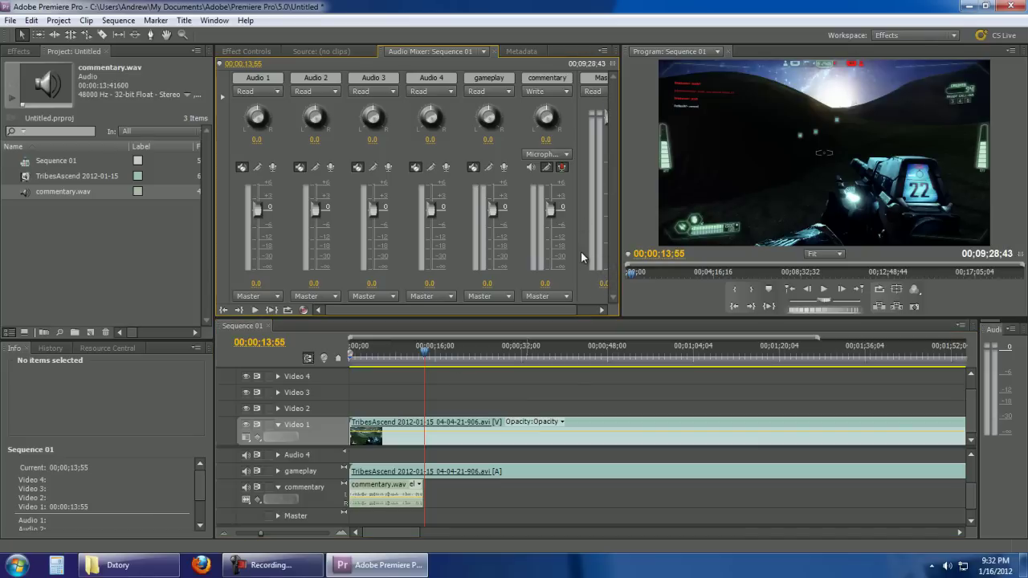
left_click_drag(483, 311, 570, 317)
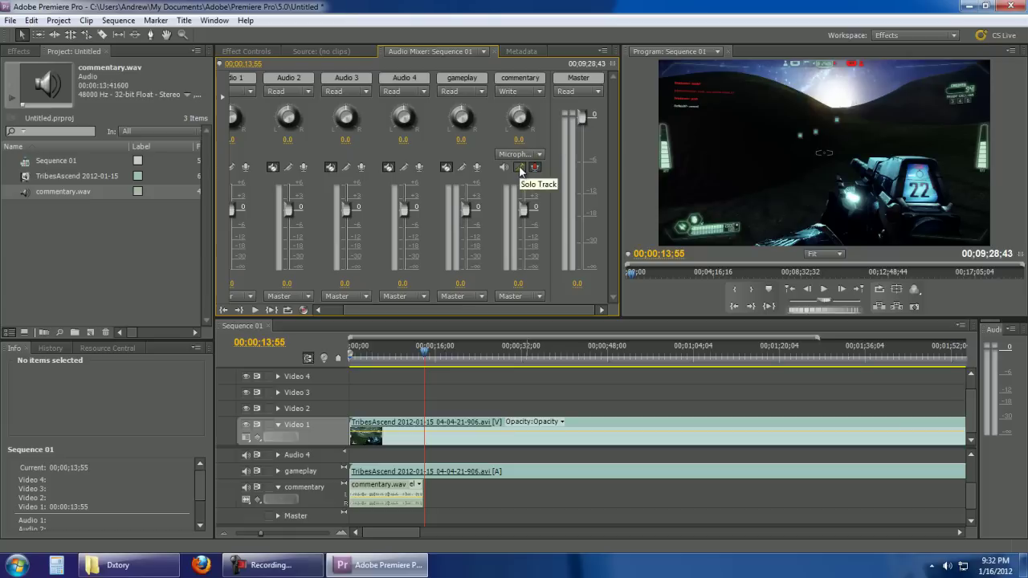
left_click(519, 169)
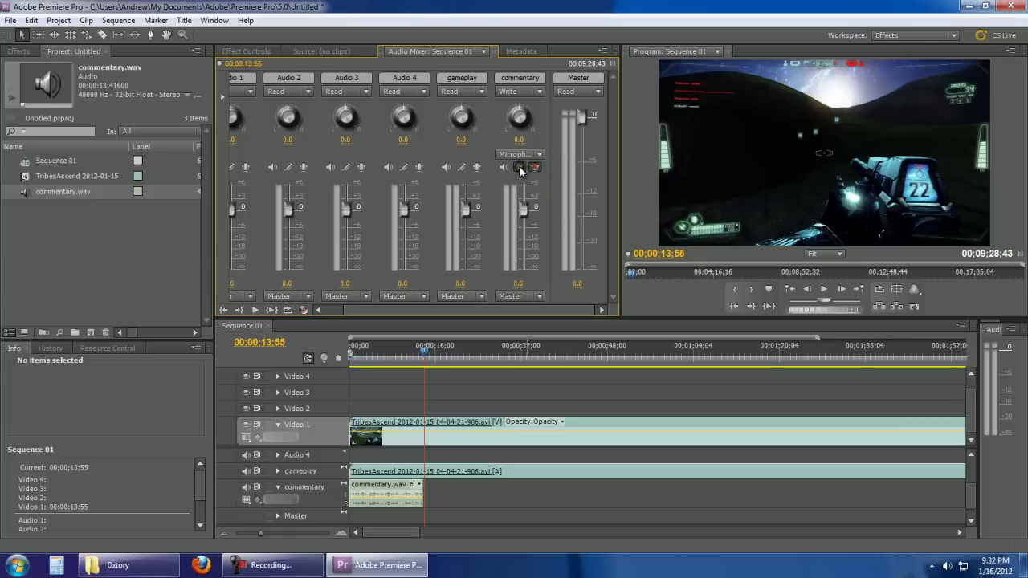